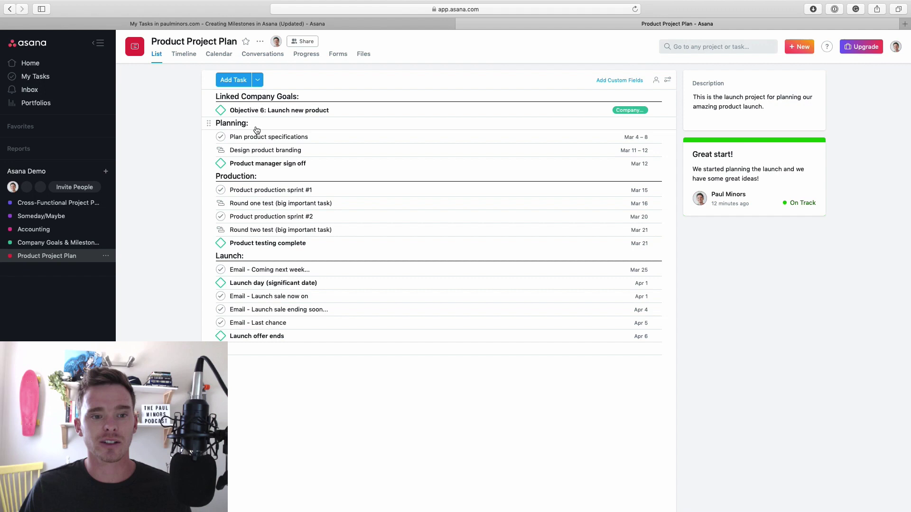
Add a blank milestone from the Add Task dropdown, then discard it by clearing its New Milestone name.
{"action": "left_click", "coordinate": [258, 82]}
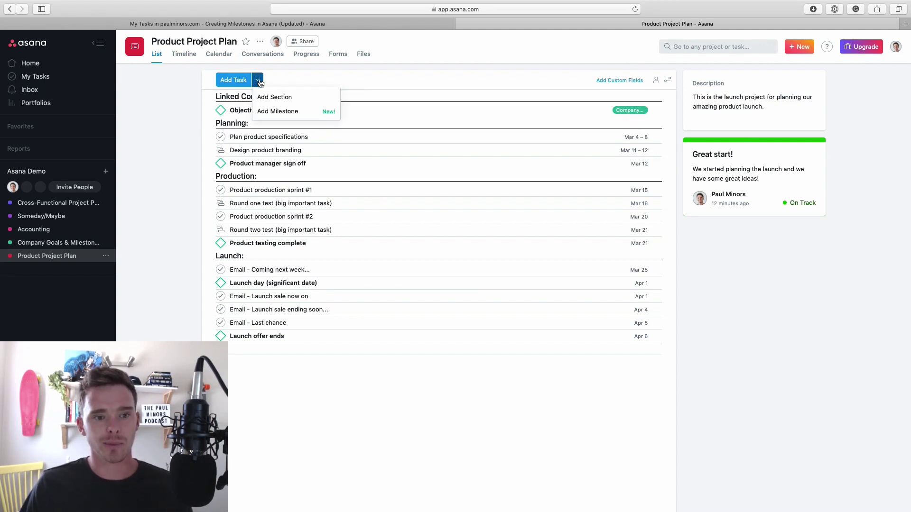
{"action": "left_click", "coordinate": [258, 80]}
{"action": "left_click", "coordinate": [258, 80]}
{"action": "left_click", "coordinate": [288, 112]}
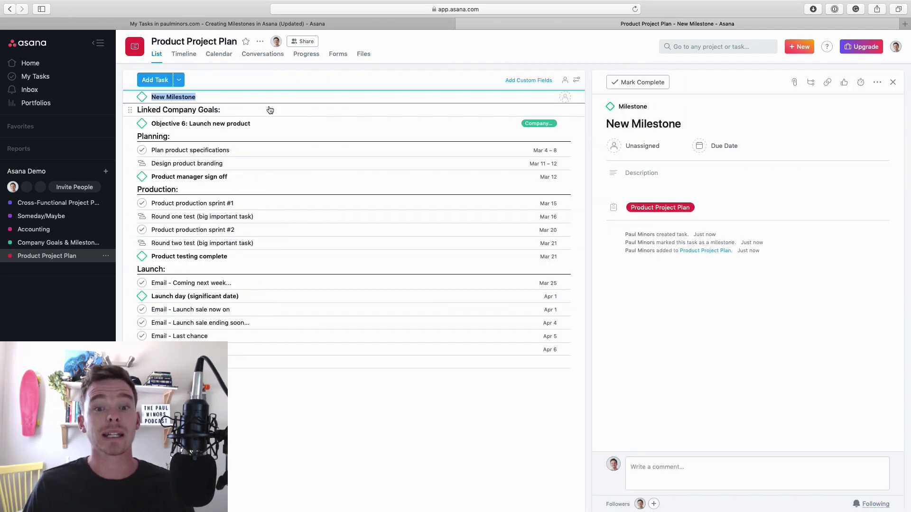
{"action": "key", "text": "BackSpace"}
{"action": "key", "text": "BackSpace"}
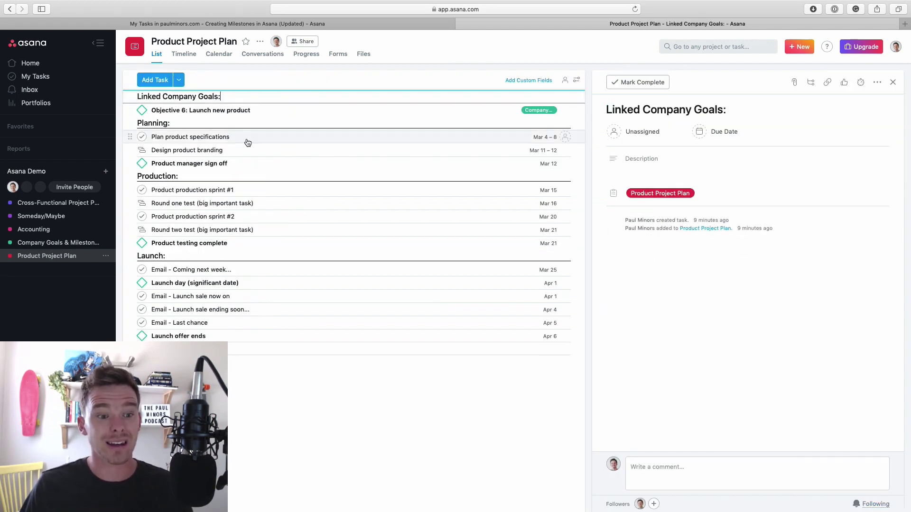
Open Round one test (big important task), mark it as a milestone, then revert it to a regular task.
{"action": "left_click", "coordinate": [231, 208]}
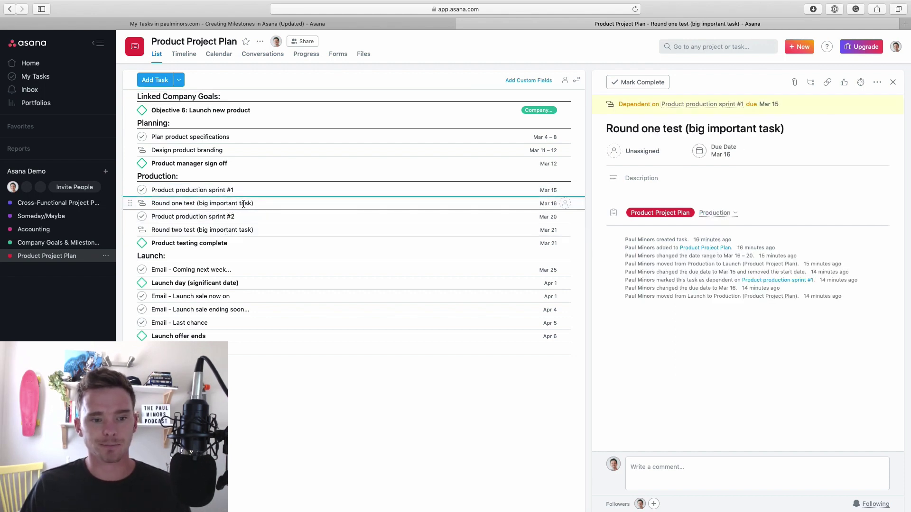
{"action": "left_click", "coordinate": [877, 83]}
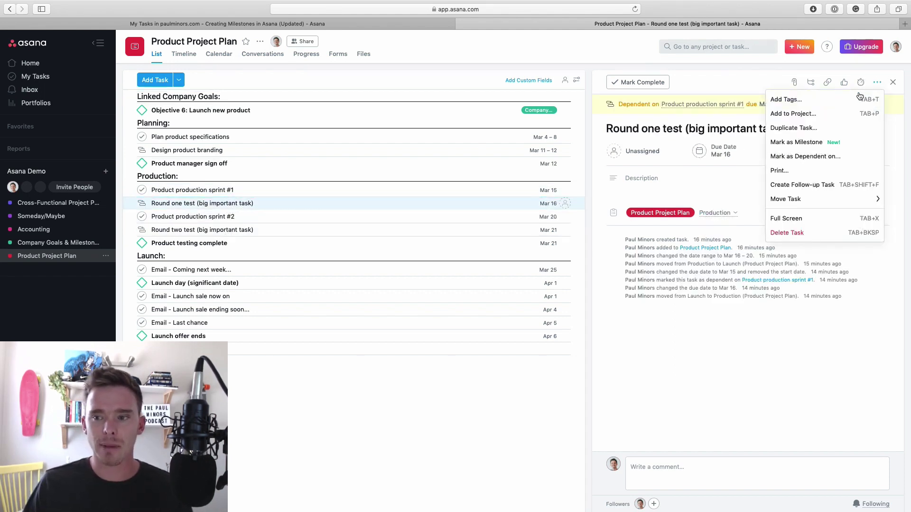
{"action": "left_click", "coordinate": [824, 141]}
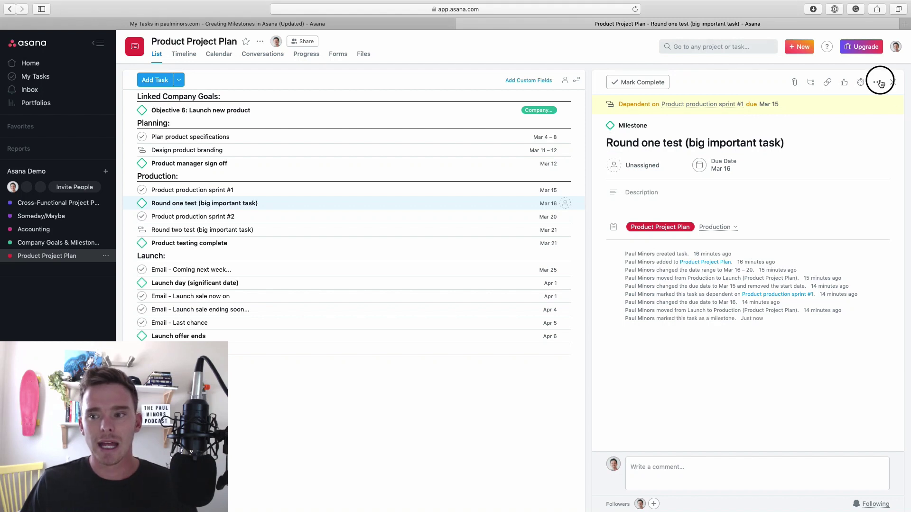
{"action": "left_click", "coordinate": [878, 82]}
{"action": "left_click", "coordinate": [835, 143]}
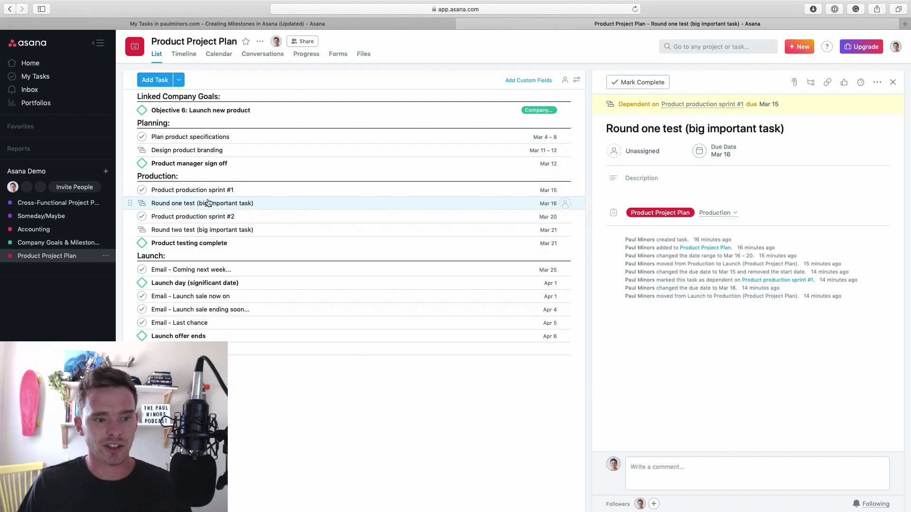
{"action": "left_click_drag", "start_coordinate": [204, 203], "coordinate": [168, 211]}
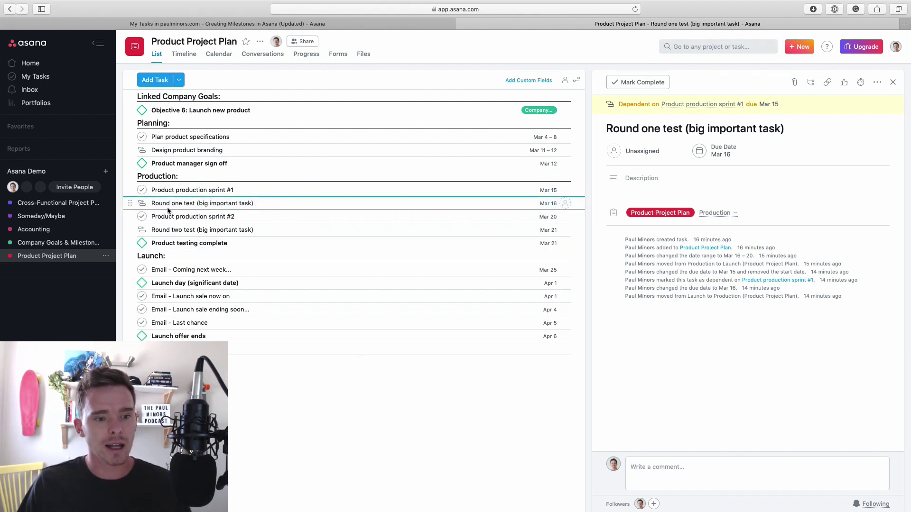
{"action": "left_click", "coordinate": [229, 230], "text": "super"}
{"action": "left_click", "coordinate": [877, 83]}
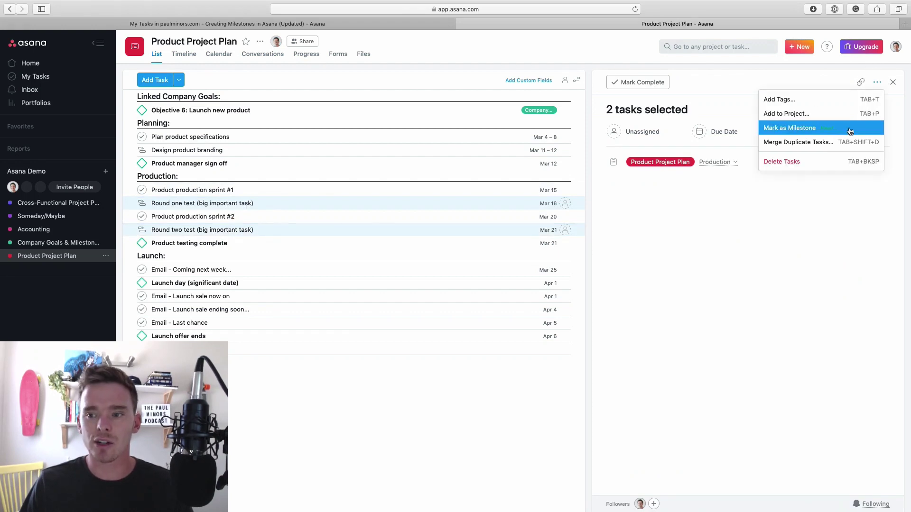
{"action": "left_click", "coordinate": [849, 132]}
{"action": "left_click", "coordinate": [221, 215]}
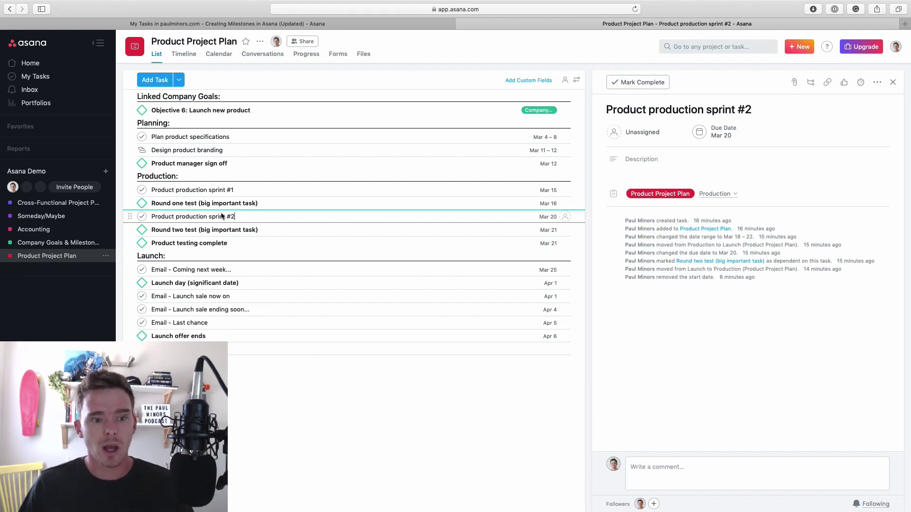
{"action": "left_click", "coordinate": [221, 204]}
{"action": "left_click", "coordinate": [221, 230], "text": "super"}
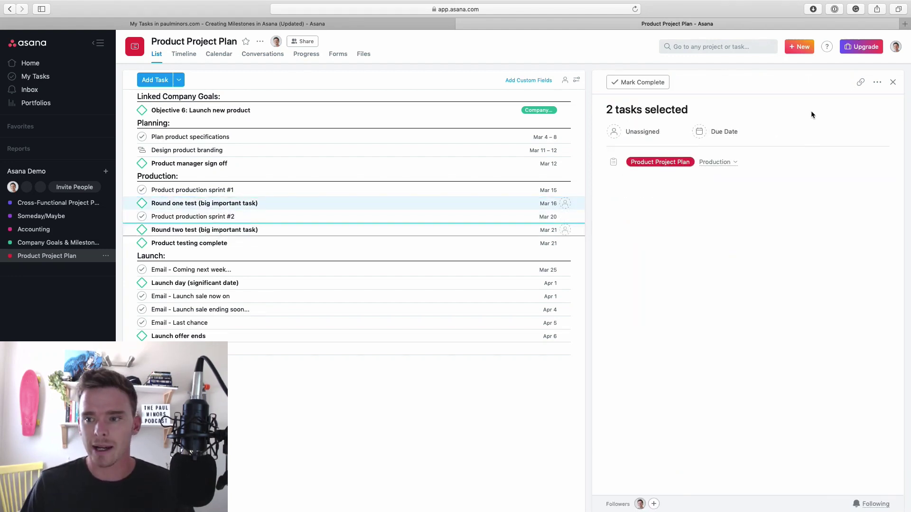
{"action": "left_click", "coordinate": [878, 82]}
{"action": "left_click", "coordinate": [836, 126]}
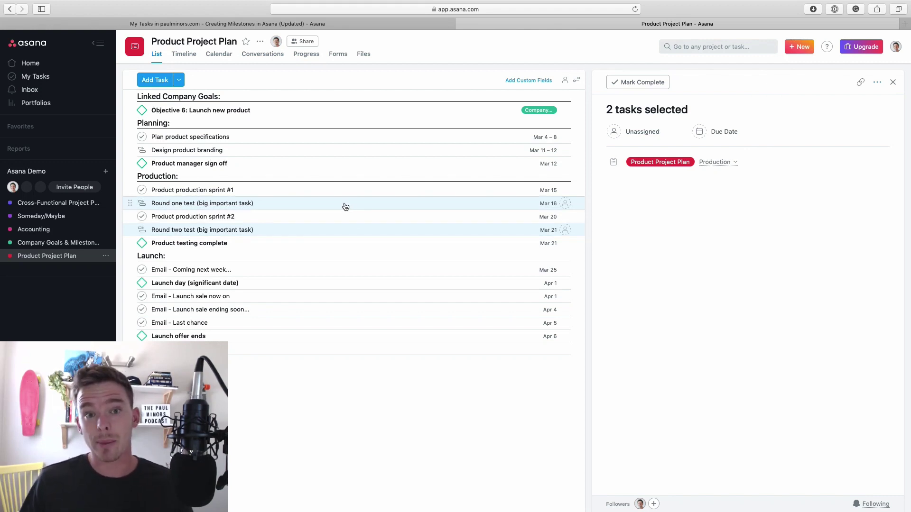
{"action": "left_click", "coordinate": [345, 204]}
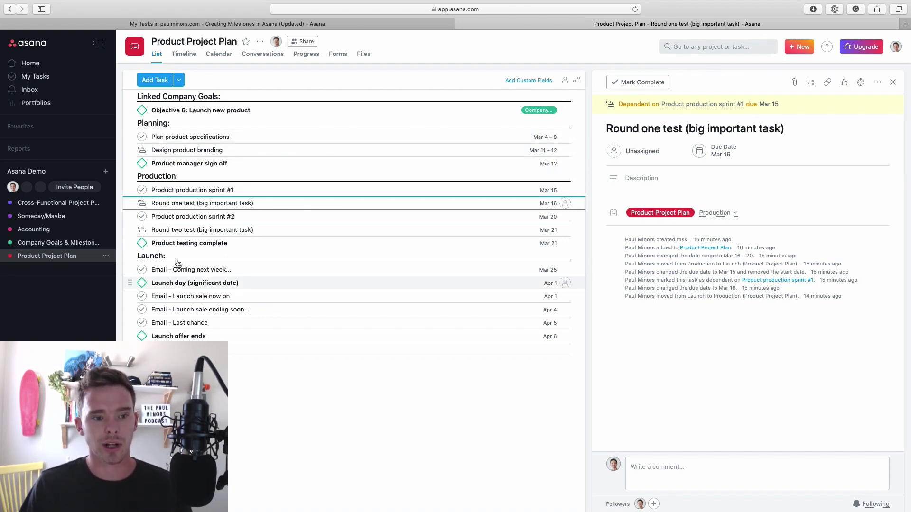
Open the Product manager sign off milestone, due Mar 12, in the details pane.
{"action": "left_click", "coordinate": [223, 166]}
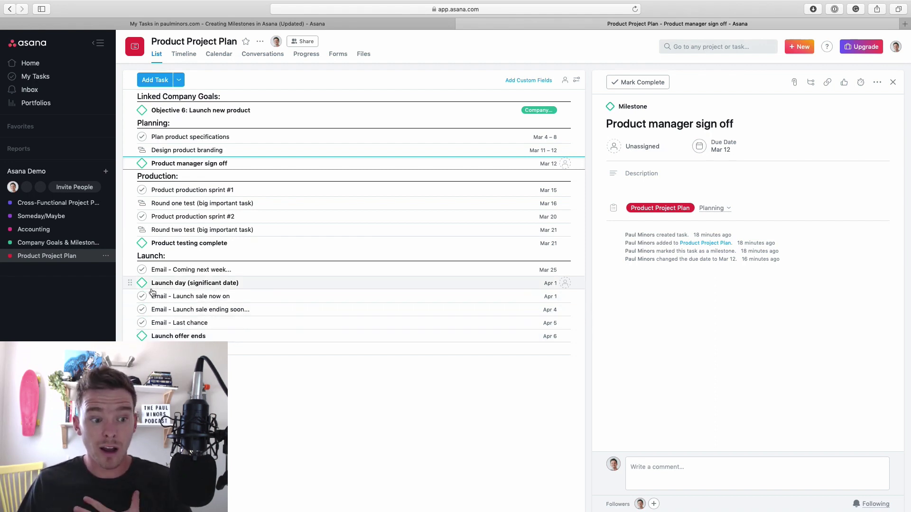
Go to Company Goals & Milestones and open the Objective 6: Launch new product milestone.
{"action": "left_click", "coordinate": [79, 243]}
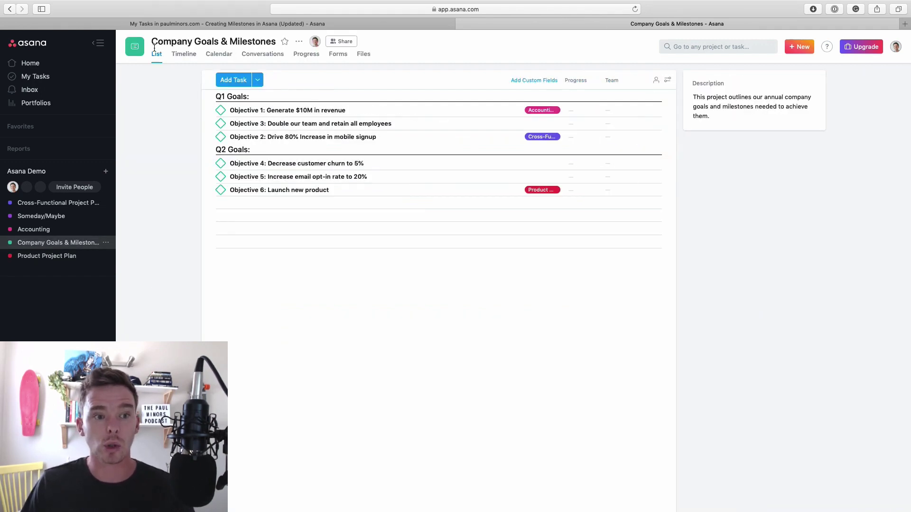
{"action": "mouse_move", "coordinate": [206, 140]}
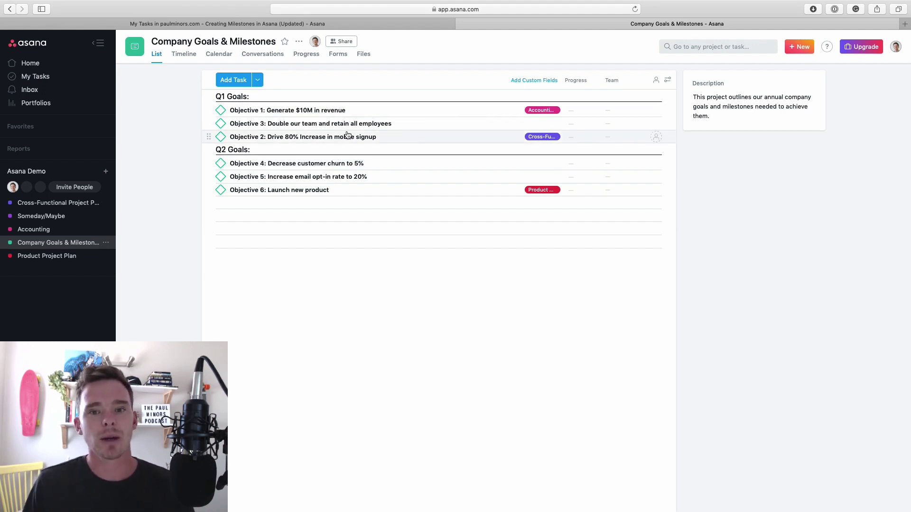
{"action": "left_click", "coordinate": [345, 190]}
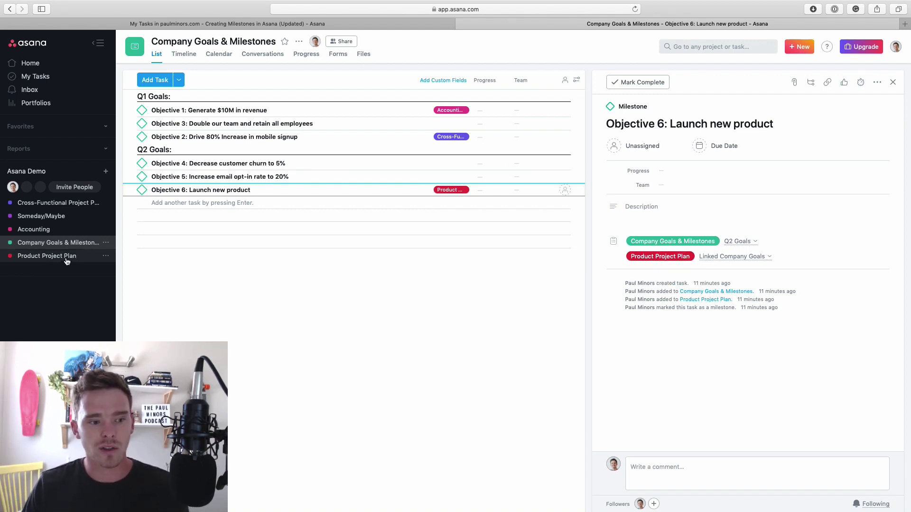
Return to Product Project Plan and open the linked Objective 6: Launch new product milestone.
{"action": "left_click", "coordinate": [86, 258]}
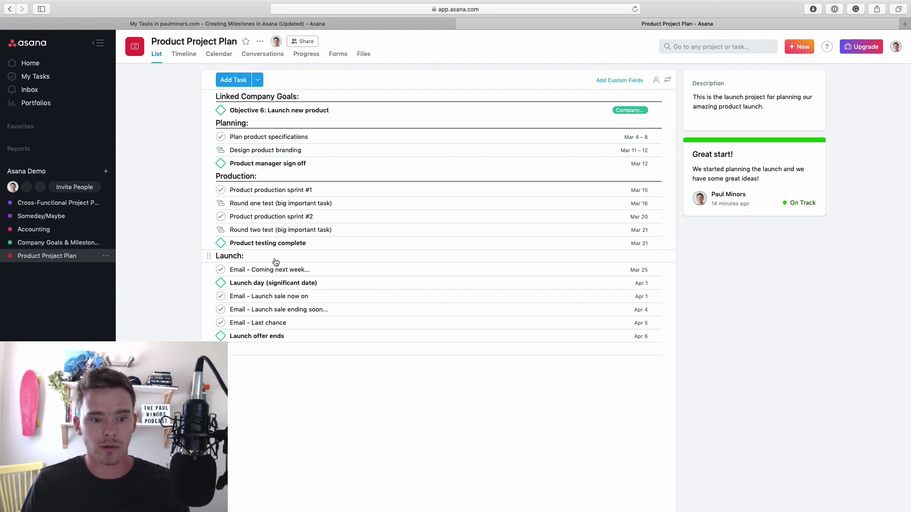
{"action": "left_click", "coordinate": [270, 110]}
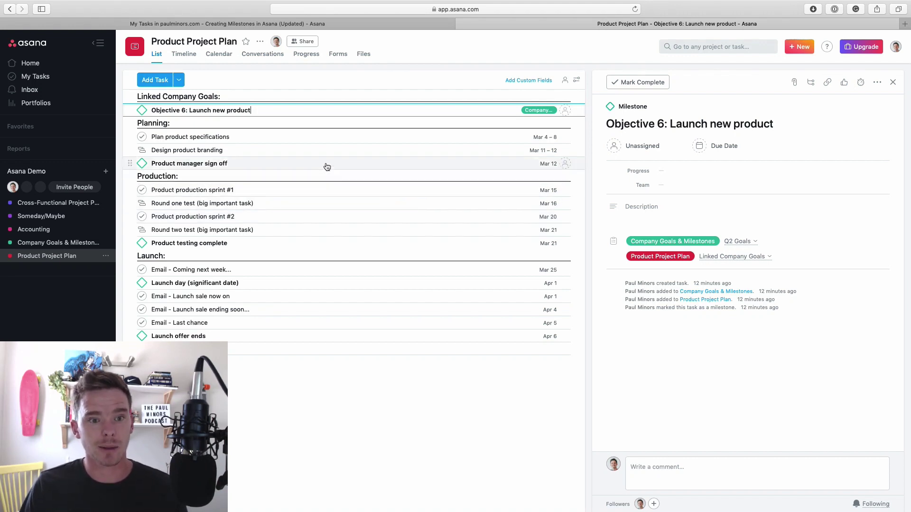
Show Product Project Plan's Progress view listing the milestones through Launch offer ends (Apr 6).
{"action": "left_click", "coordinate": [308, 56]}
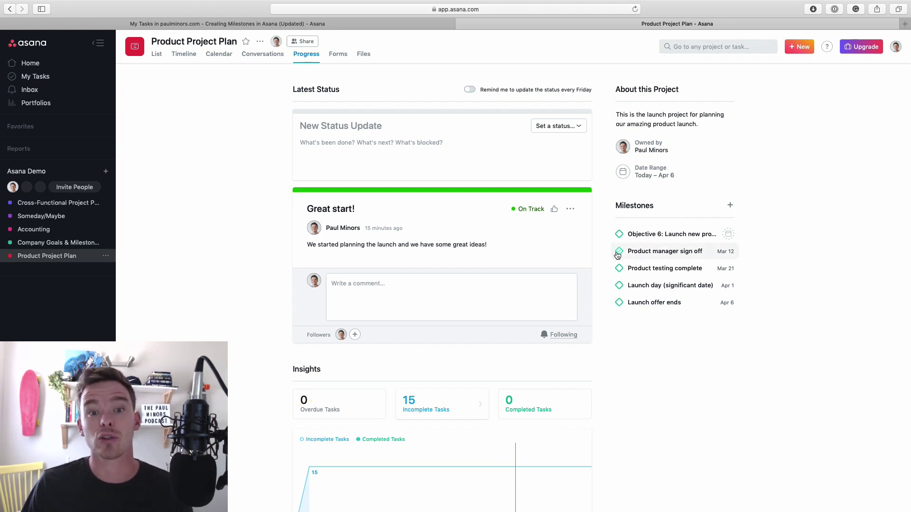
Switch Product Project Plan to the Timeline view and scroll over to the milestones.
{"action": "left_click", "coordinate": [184, 54]}
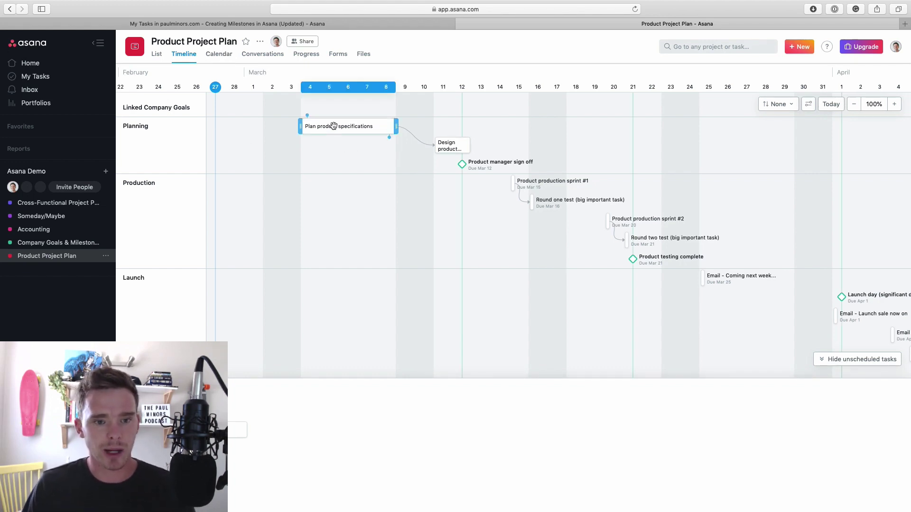
{"action": "scroll", "coordinate": [373, 132], "scroll_direction": "right", "scroll_amount": 1}
{"action": "scroll", "coordinate": [373, 132], "scroll_direction": "right", "scroll_amount": 3}
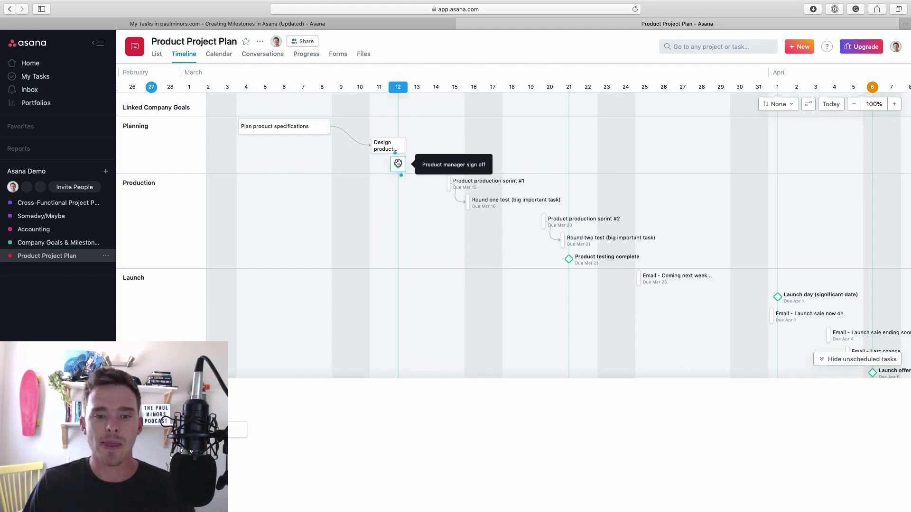
Mark the Product manager sign off milestone complete on the timeline and close its details.
{"action": "left_click", "coordinate": [420, 167]}
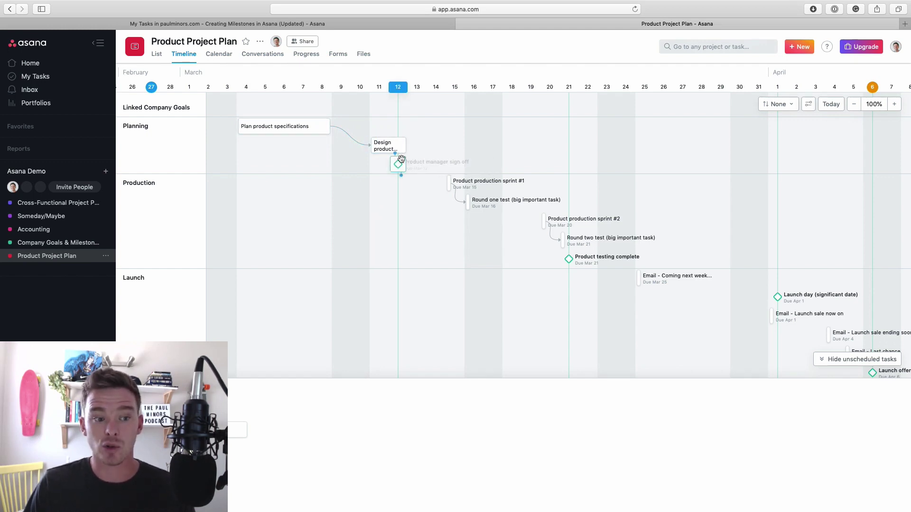
{"action": "left_click", "coordinate": [399, 164]}
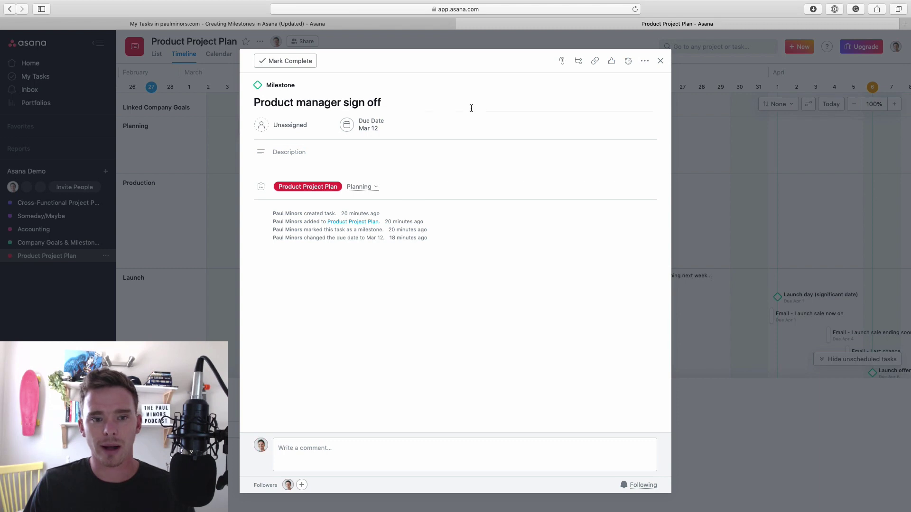
{"action": "left_click", "coordinate": [286, 62]}
{"action": "left_click", "coordinate": [678, 150]}
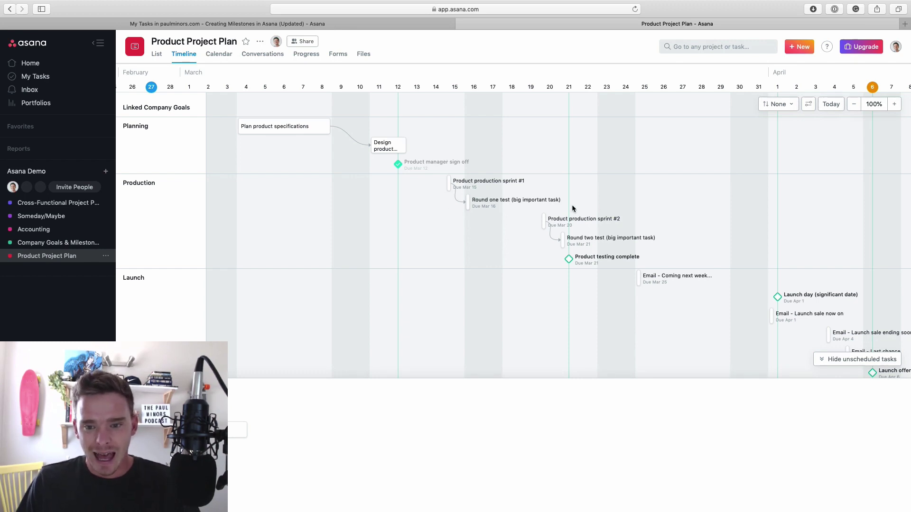
{"action": "scroll", "coordinate": [361, 187], "scroll_direction": "right", "scroll_amount": 3}
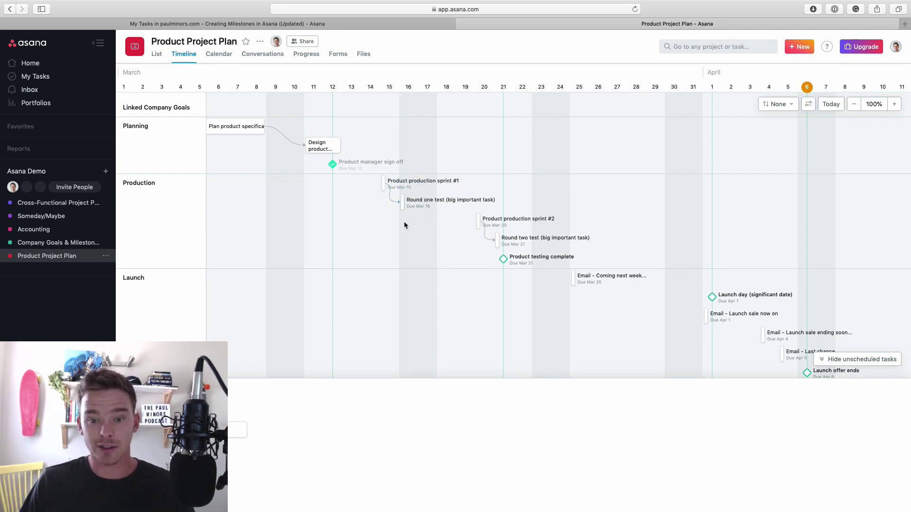
{"action": "scroll", "coordinate": [532, 261], "scroll_direction": "right", "scroll_amount": 5}
{"action": "scroll", "coordinate": [531, 260], "scroll_direction": "down", "scroll_amount": 1}
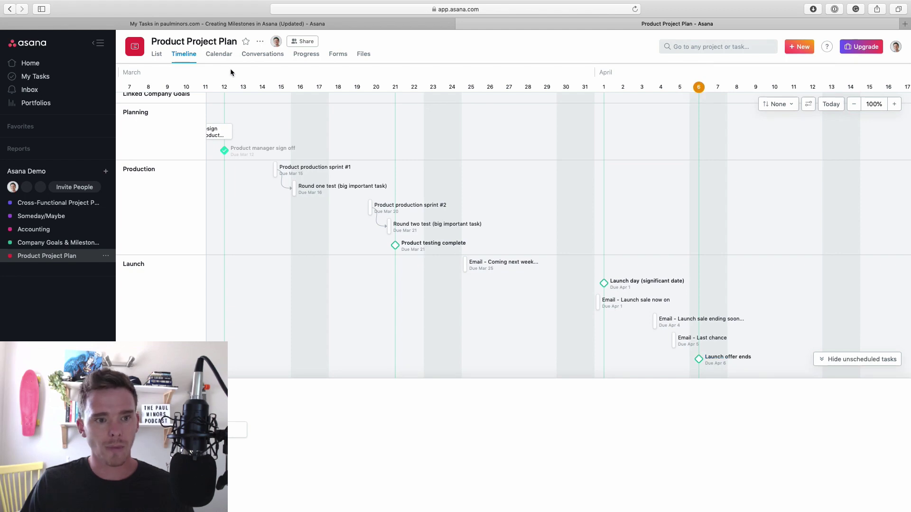
Show the project in Calendar view, with Product manager sign off on Mar 12 and Product testing complete on Mar 21.
{"action": "left_click", "coordinate": [219, 54]}
{"action": "scroll", "coordinate": [375, 256], "scroll_direction": "down", "scroll_amount": 5}
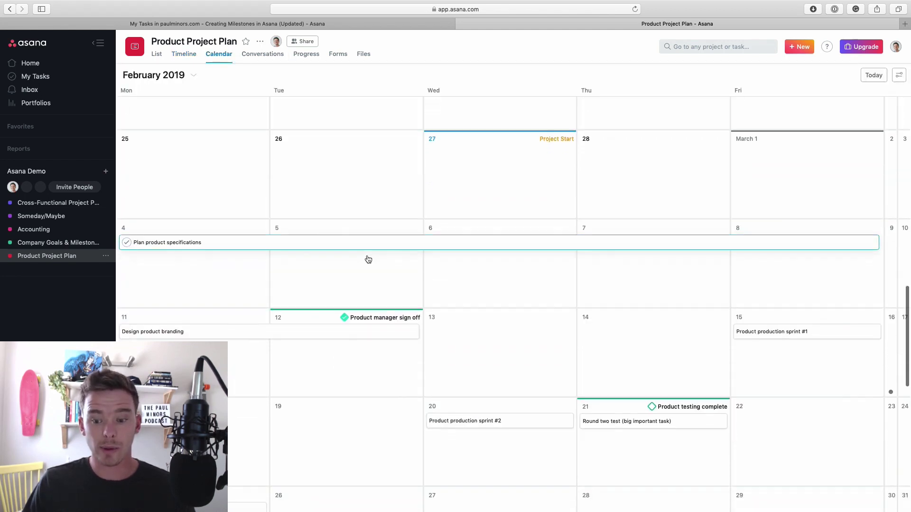